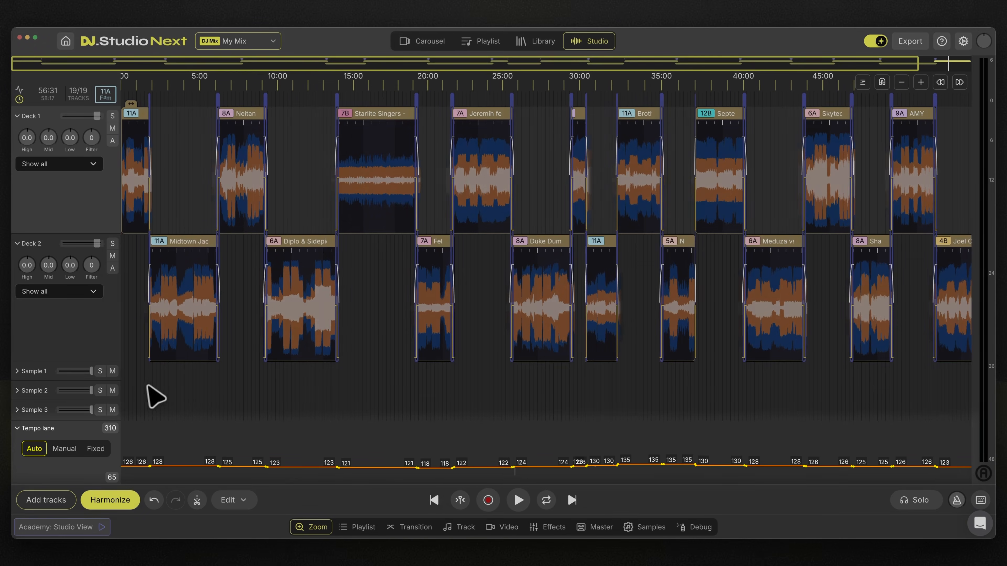
- Set the BPM transition type to Full for the transition from Give It to Me into Who, and expand the tempo lane
scroll(135, 383, "up", 10)
scroll(154, 391, "left", 2)
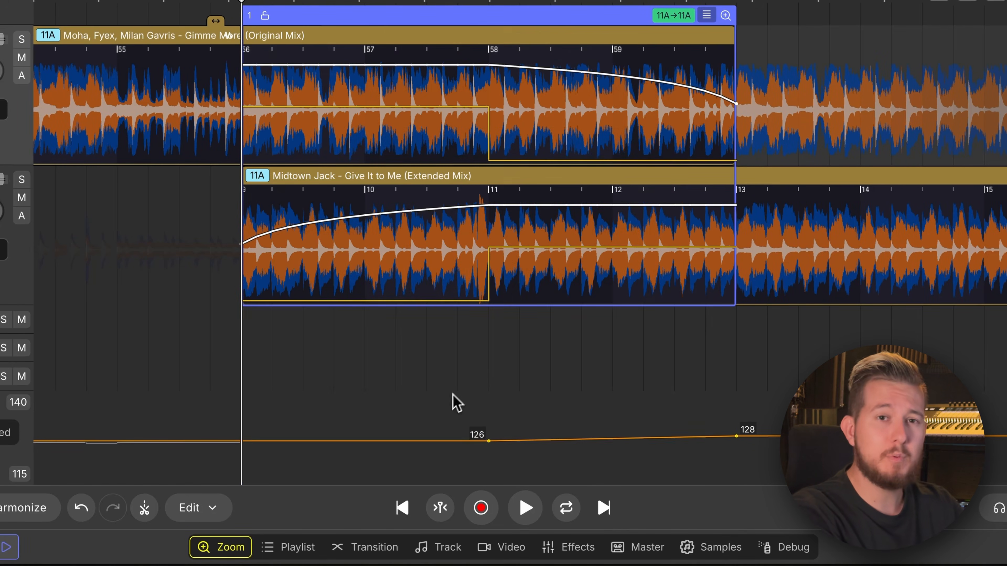
left_click(370, 555)
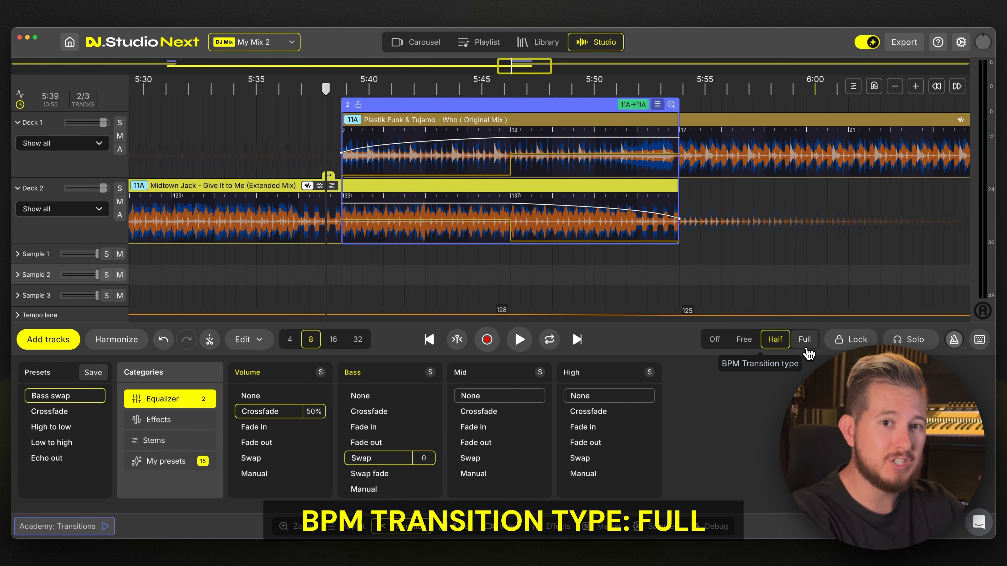
left_click(806, 340)
left_click(24, 316)
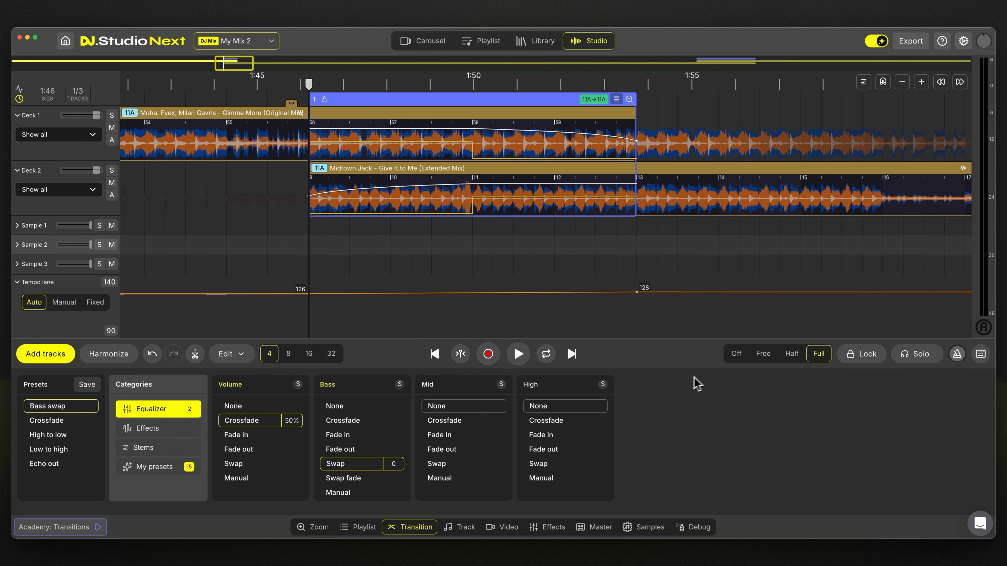
- Move Wow (Remix) to second place in the playlist and set the BPM transition type between it and Gimme More to Off
left_click(359, 527)
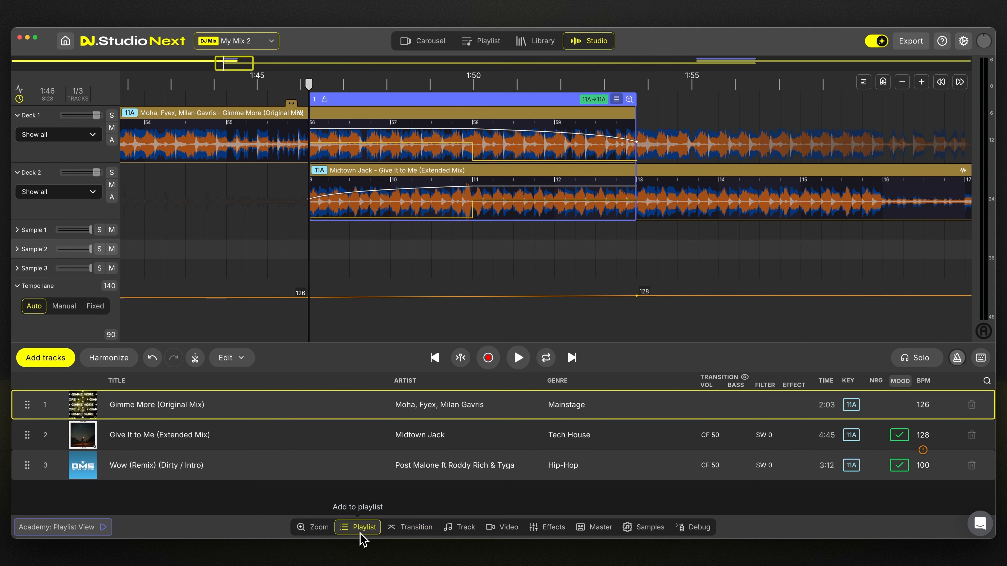
left_click_drag(27, 465, 32, 439)
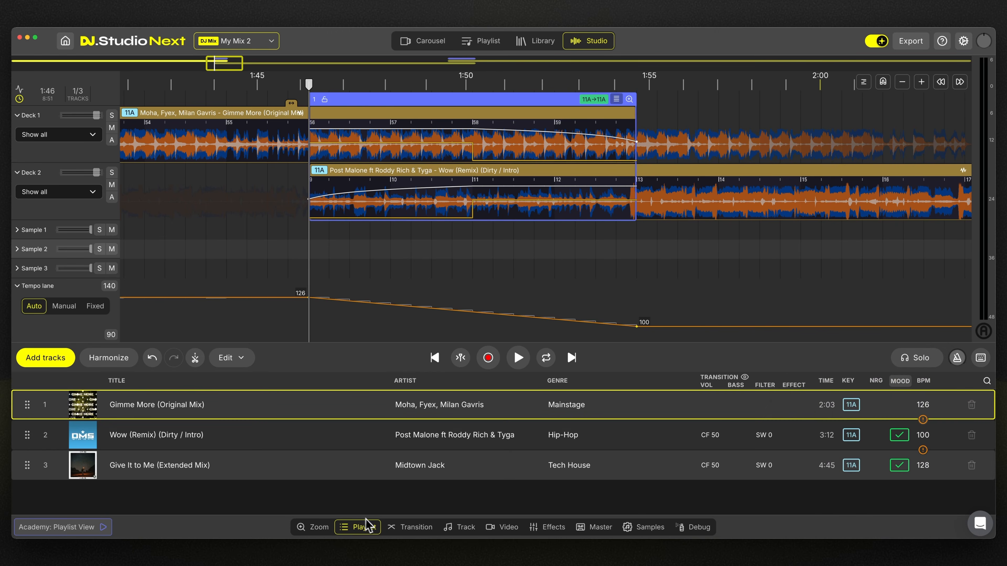
left_click(409, 527)
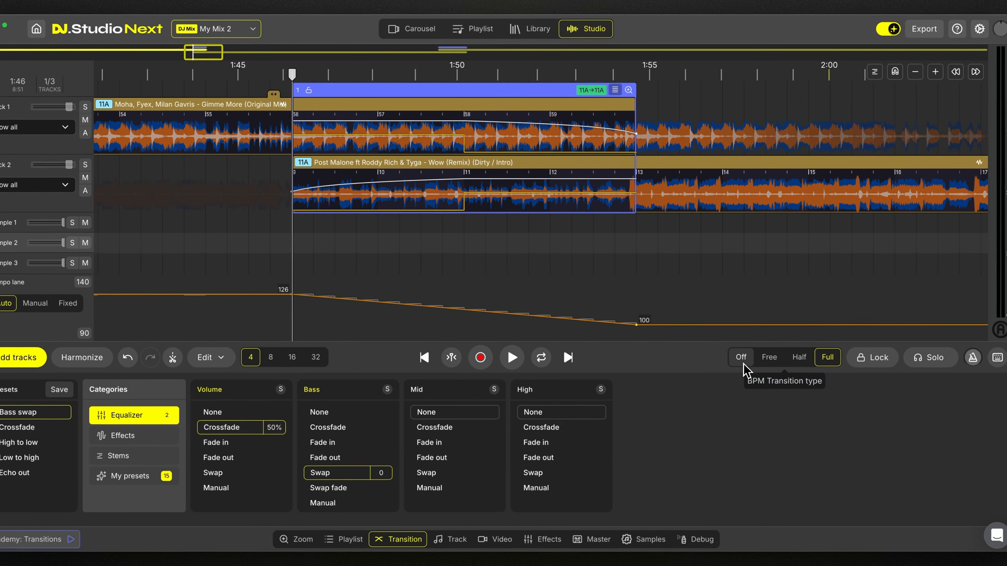
left_click(736, 358)
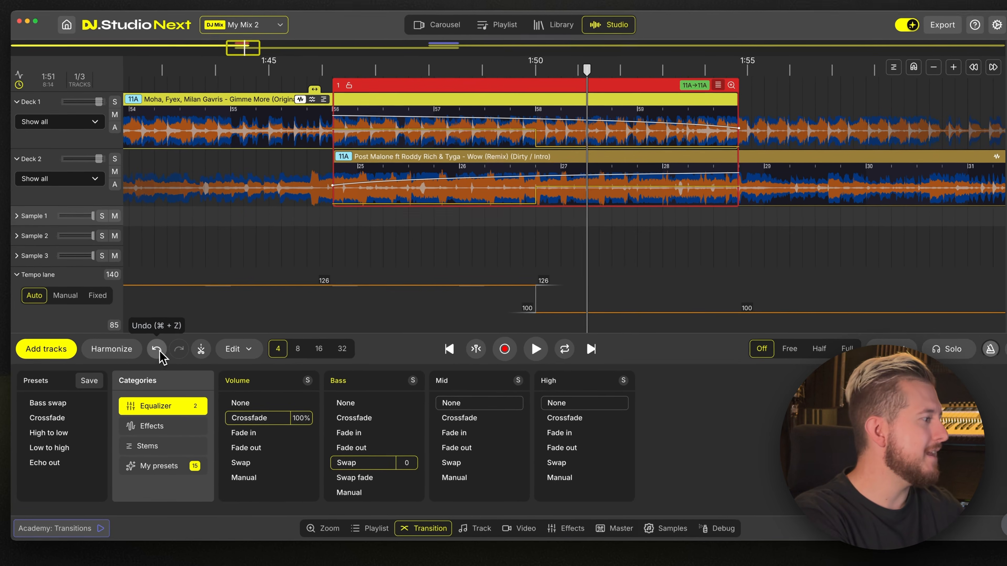
- Undo the last BPM transition type change, and apply and preview the Echo out preset on the Gimme More to Wow transition
left_click(152, 354)
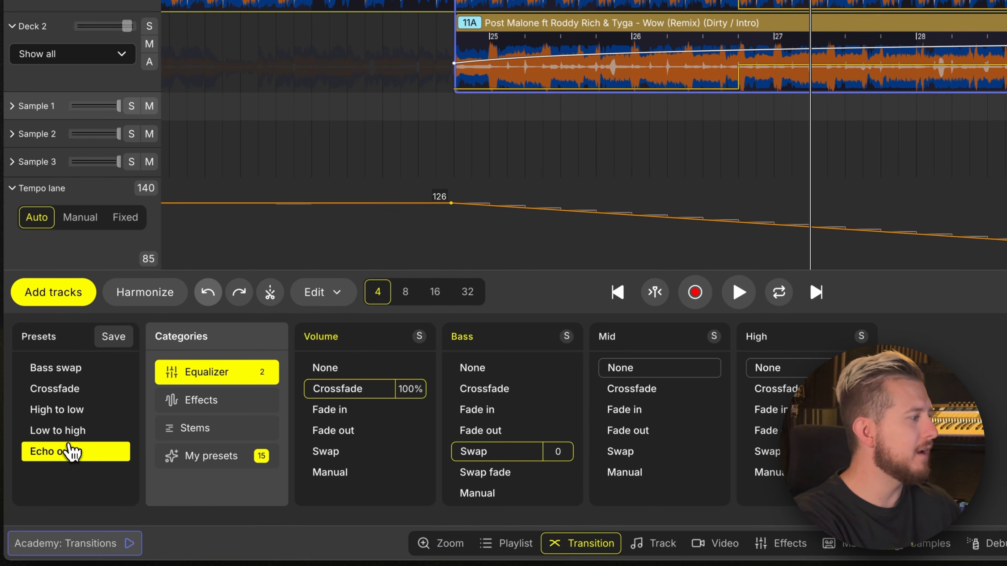
left_click(79, 460)
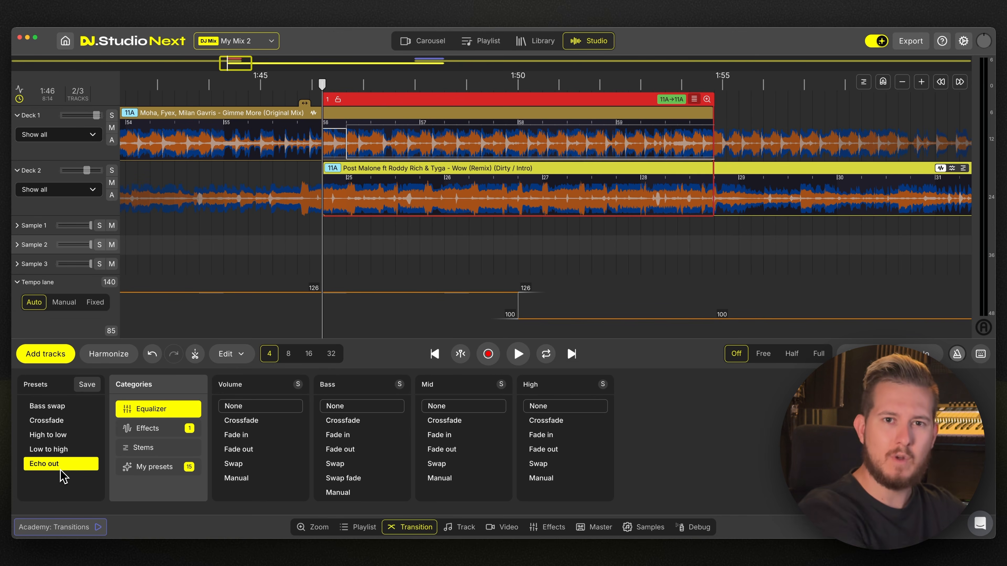
left_click(165, 431)
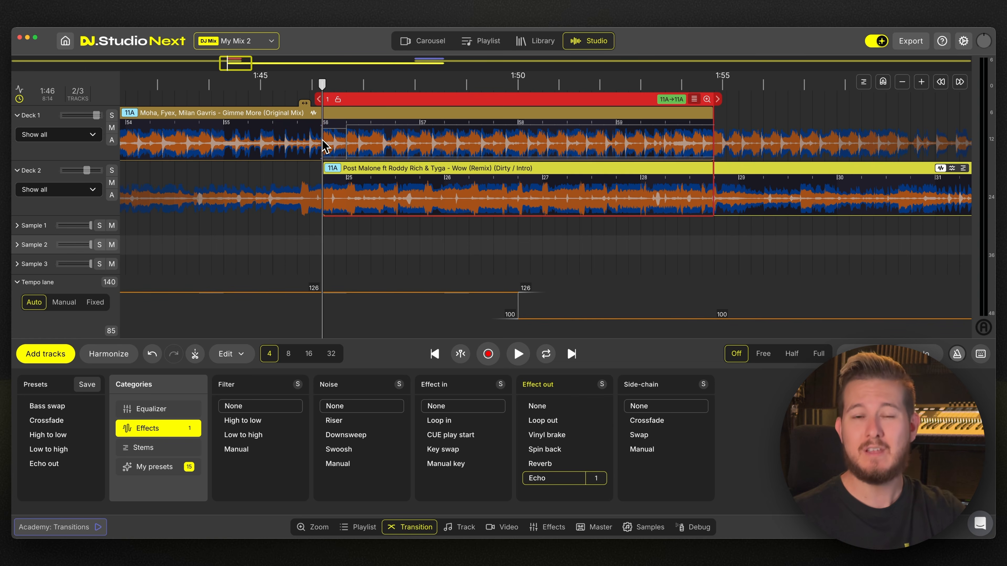
left_click(130, 248)
key("space")
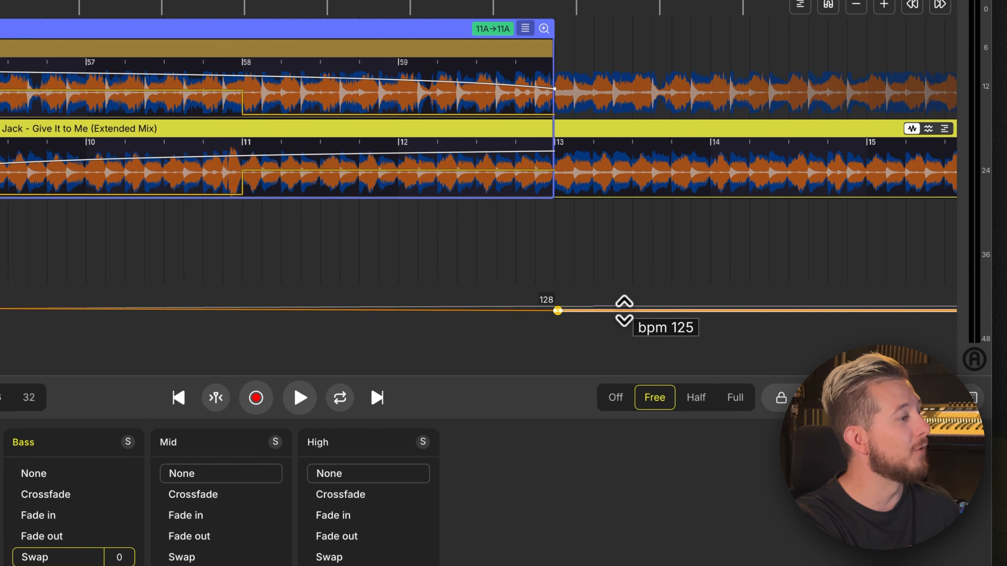
- Adjust the tempo line of Give It to Me and set that track's playback tempo to 130 BPM
left_click_drag(624, 311, 628, 301)
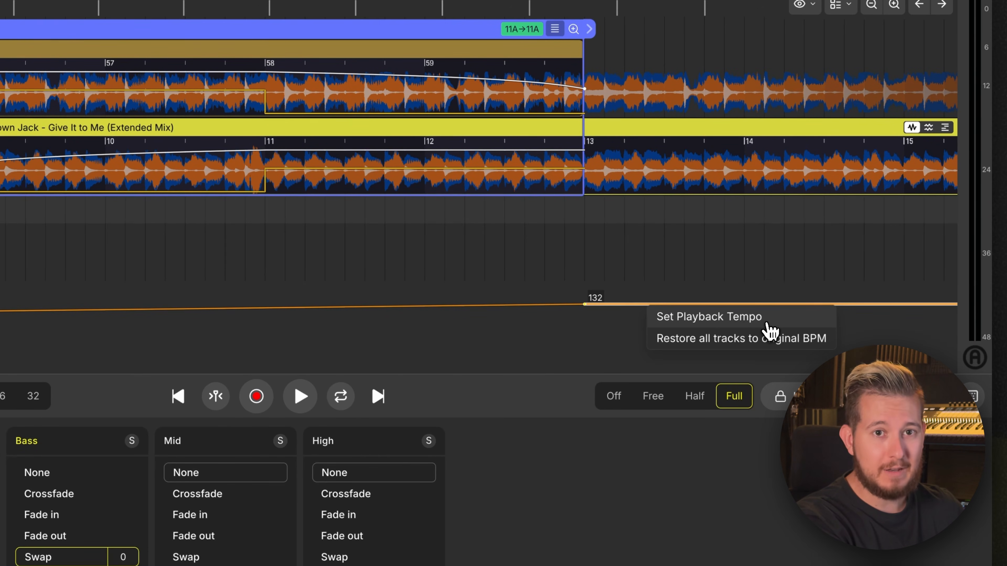
left_click(769, 323)
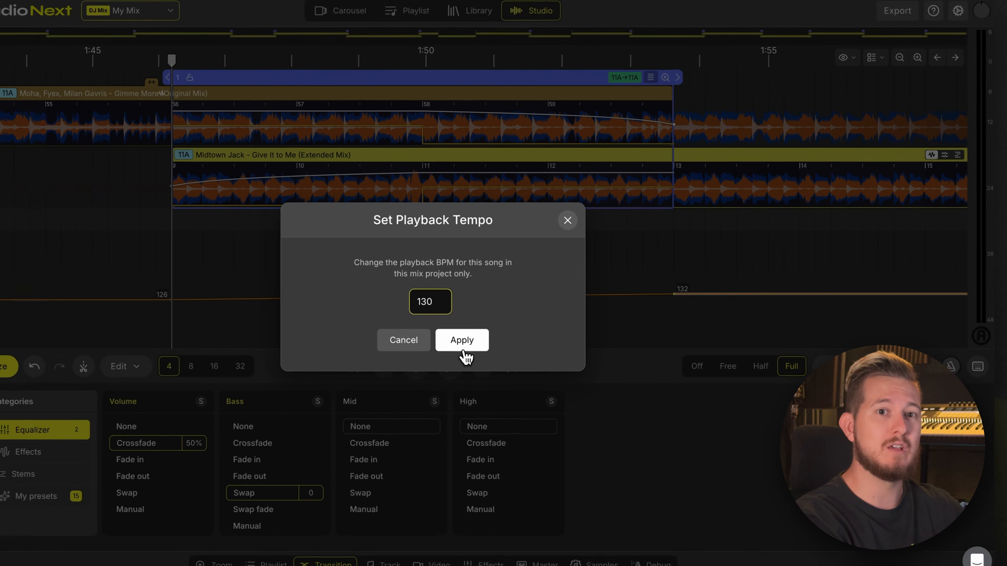
left_click(514, 343)
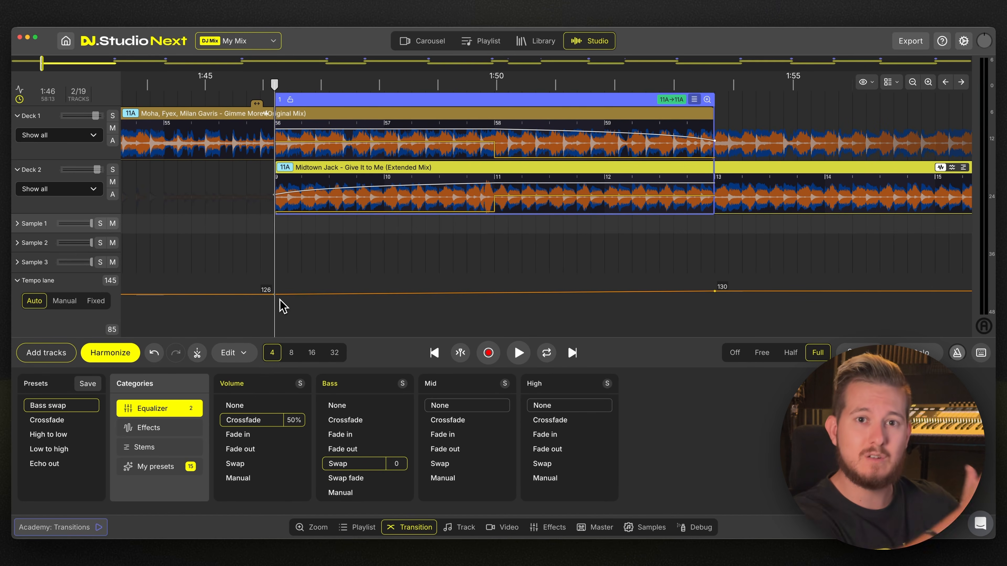
mouse_move(275, 298)
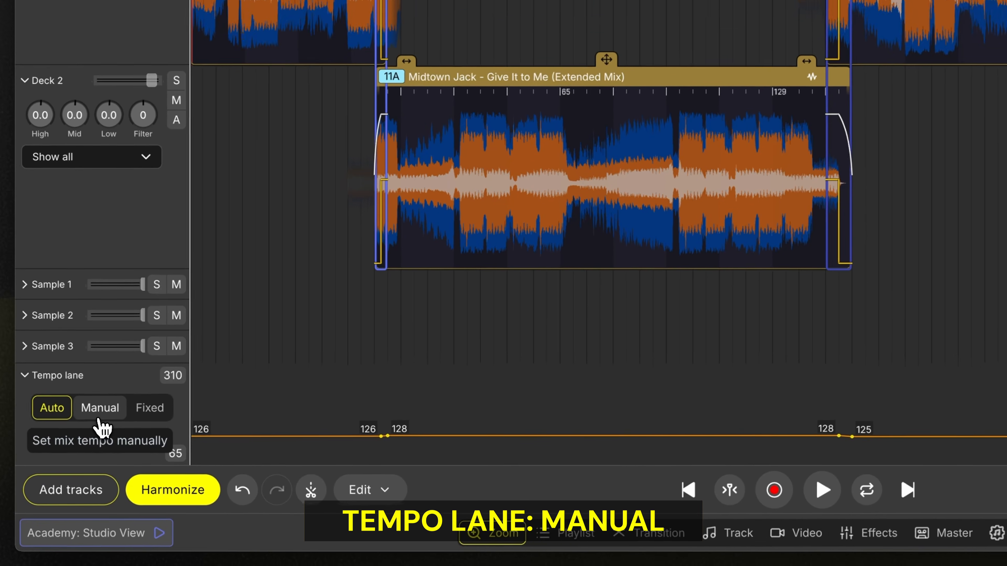
- Switch the tempo lane to Manual and shape the tempo around the first transition with points at 156 and 105 BPM
left_click(114, 405)
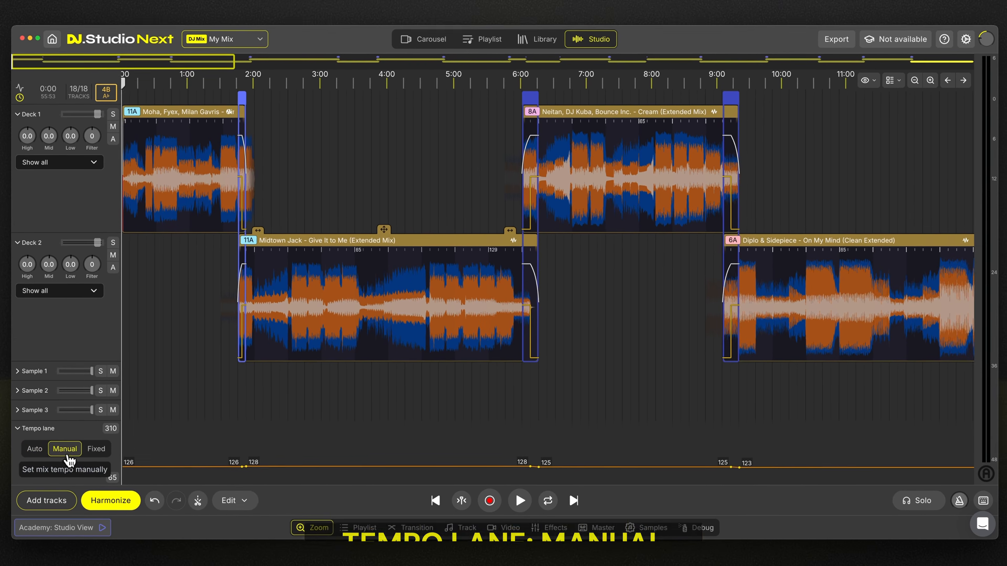
scroll(238, 400, "up", 10)
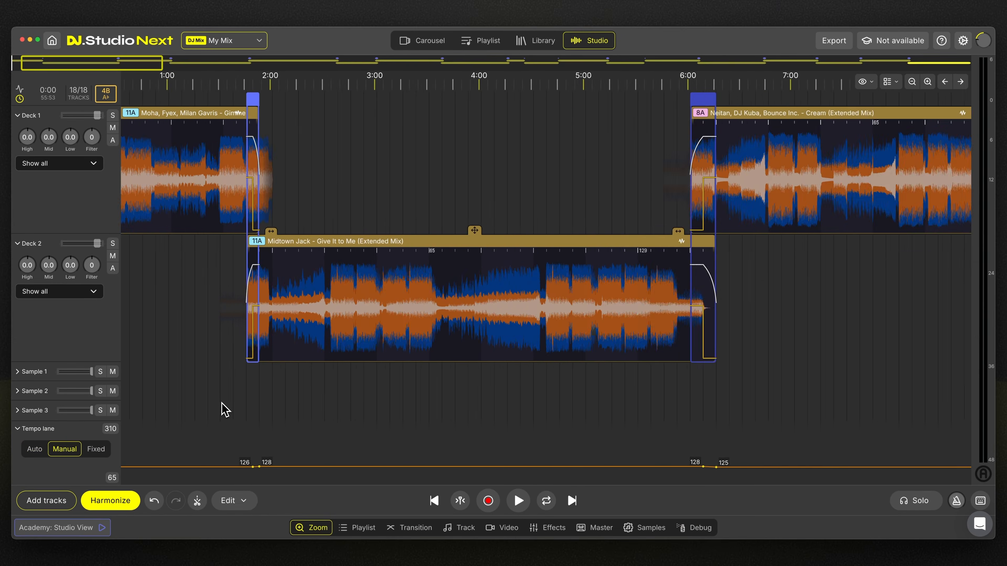
left_click(411, 467)
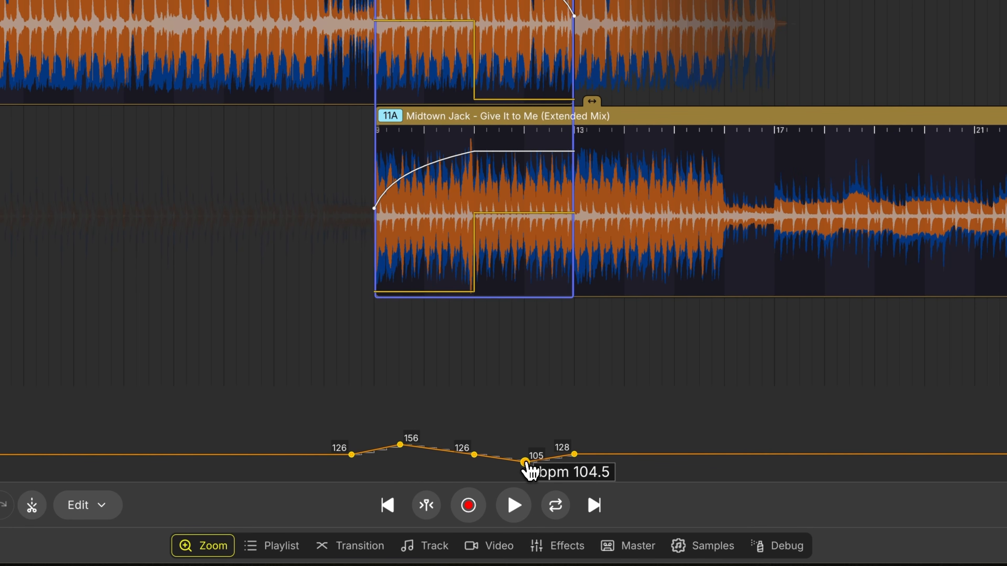
scroll(940, 382, "right", 20)
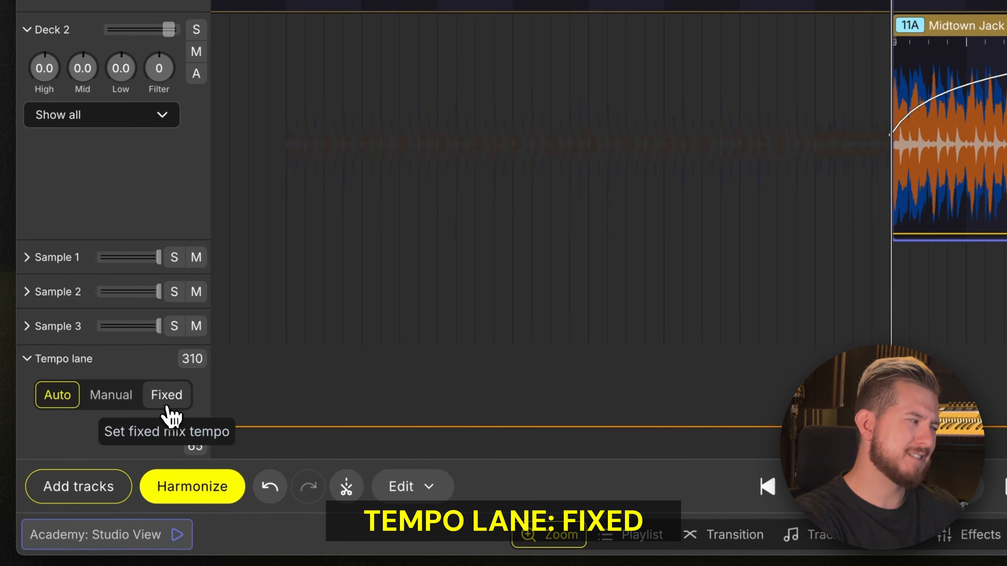
- Switch the tempo lane to Fixed with a start BPM of 120 and an end BPM of 130, and view the tempo line
left_click(137, 420)
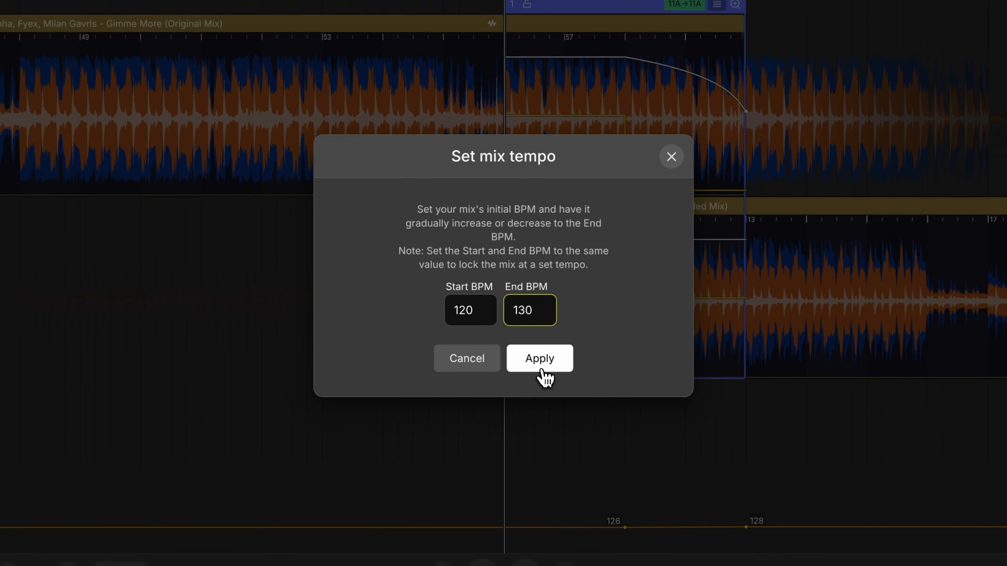
left_click(553, 375)
scroll(536, 367, "down", 10)
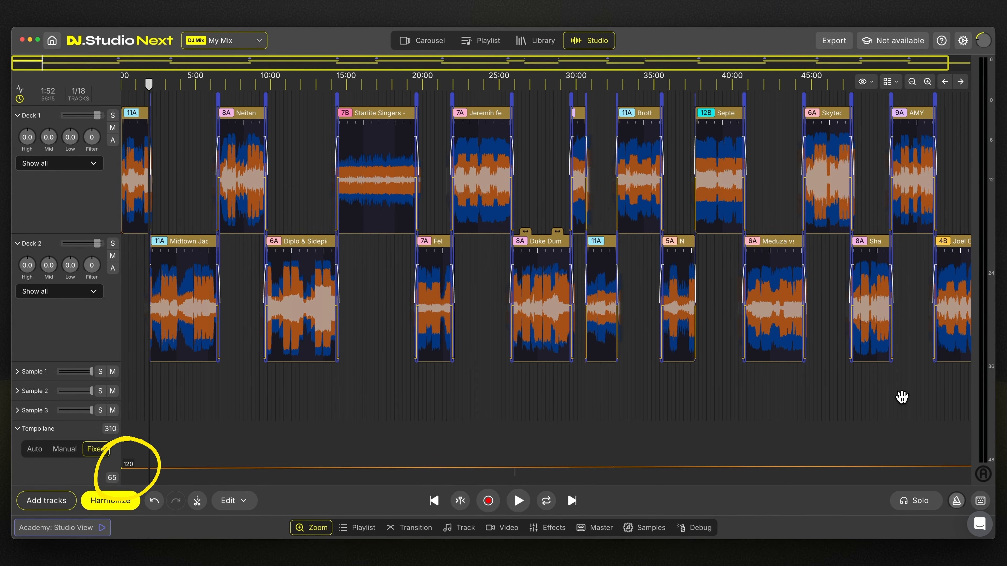
left_click_drag(902, 397, 818, 400)
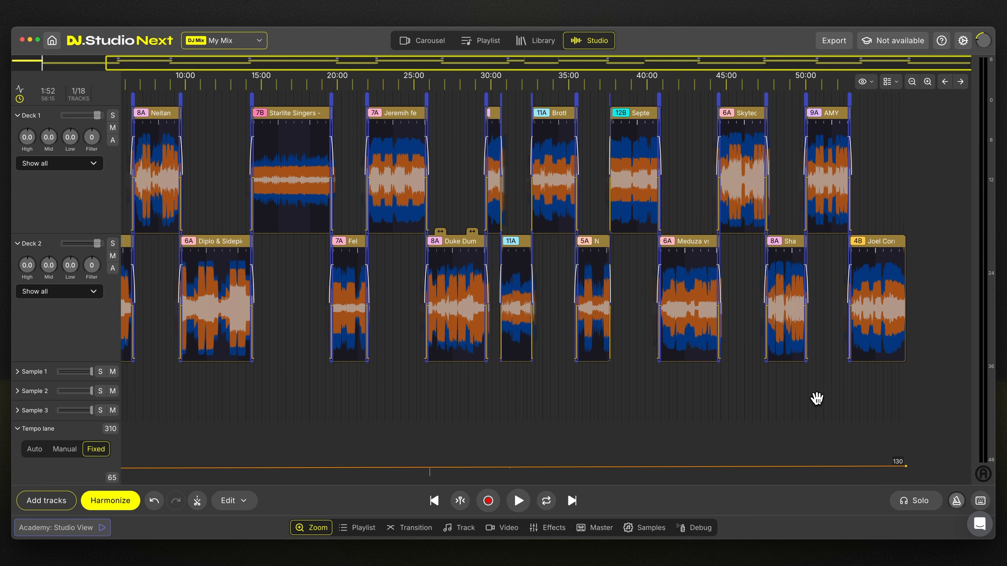
left_click_drag(817, 398, 918, 393)
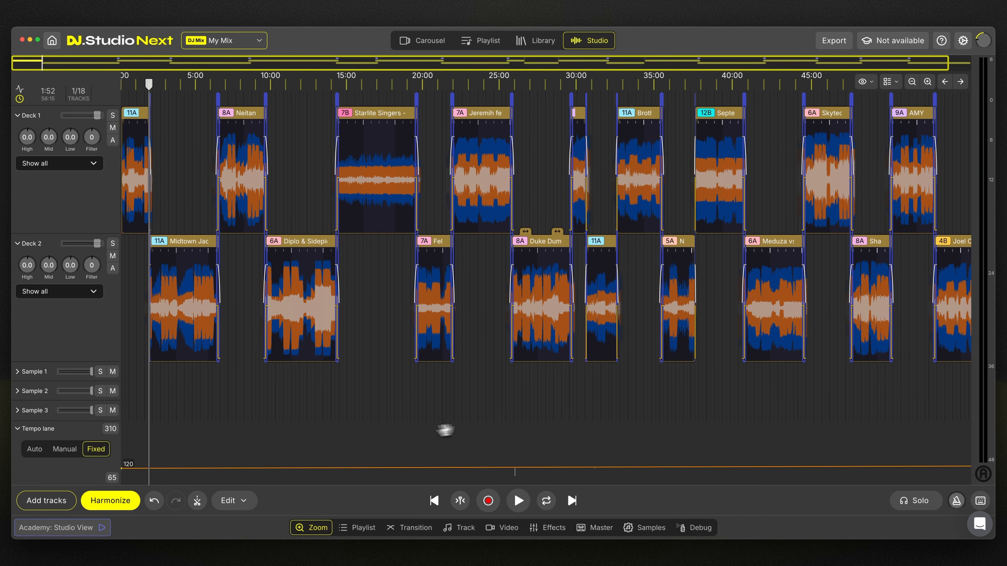
- Set the fixed mix tempo to 128 BPM for both start and end, and check both ends of the tempo line
left_click(96, 455)
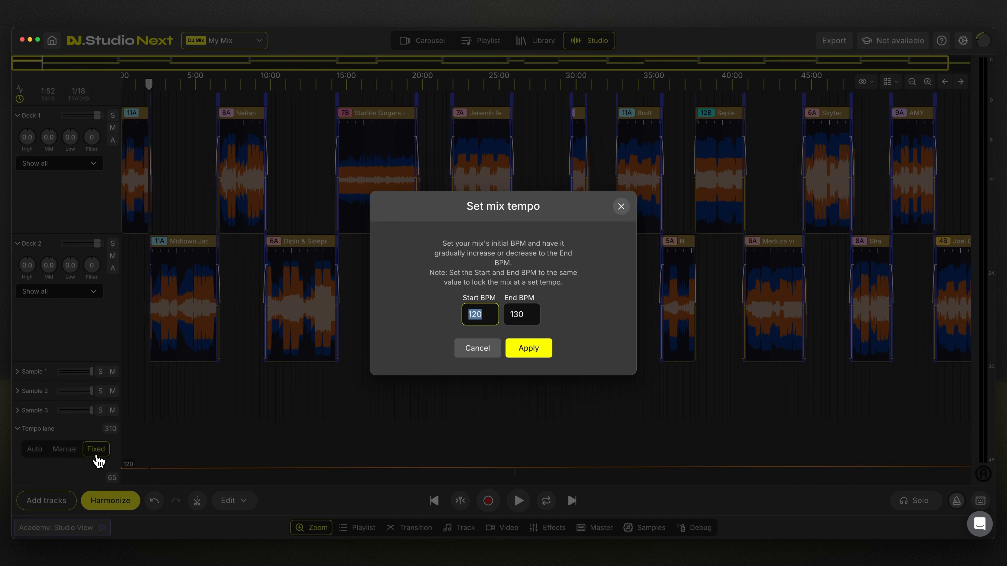
type("128")
left_click_drag(531, 316, 511, 317)
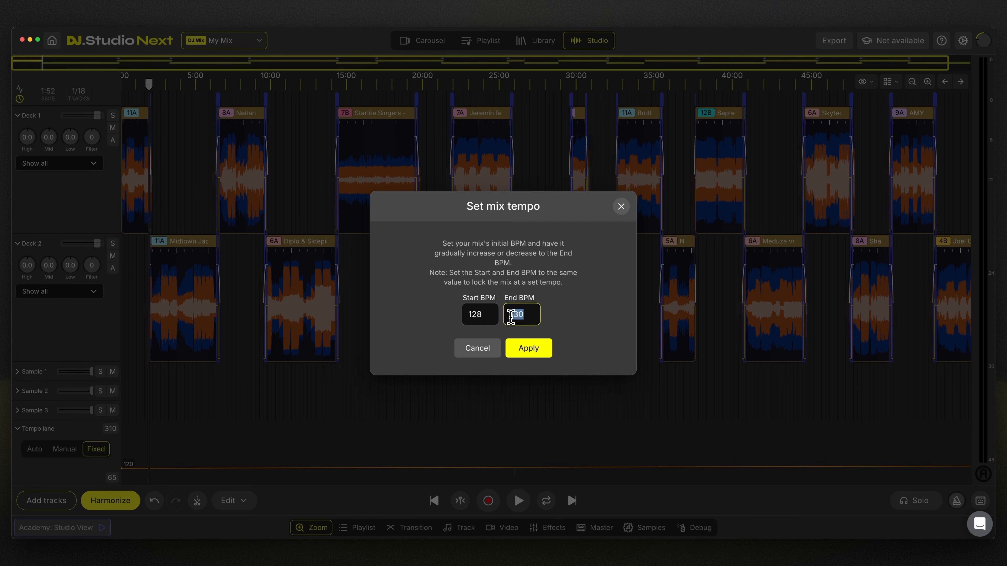
left_click(531, 351)
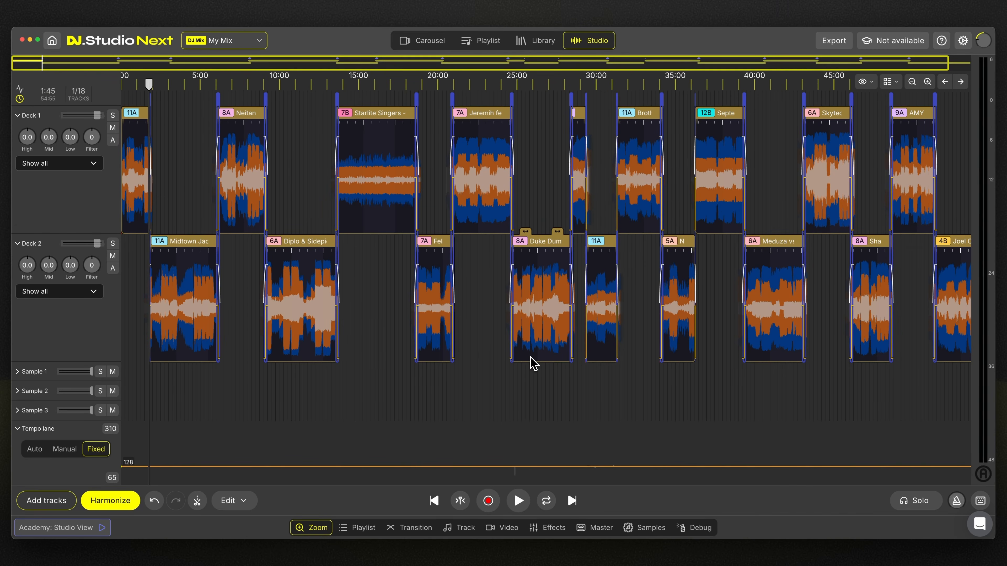
mouse_move(123, 470)
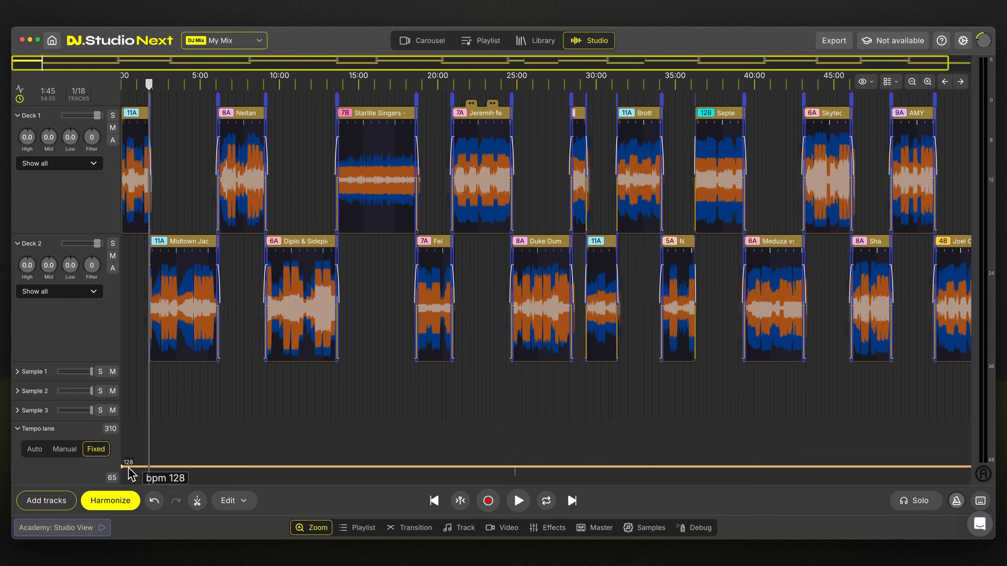
scroll(844, 428, "right", 4)
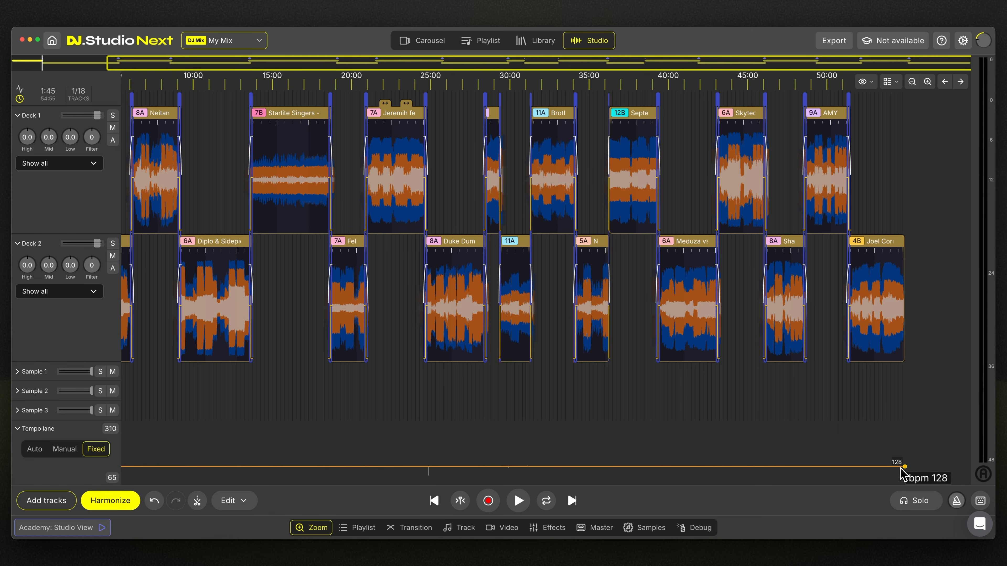
mouse_move(905, 468)
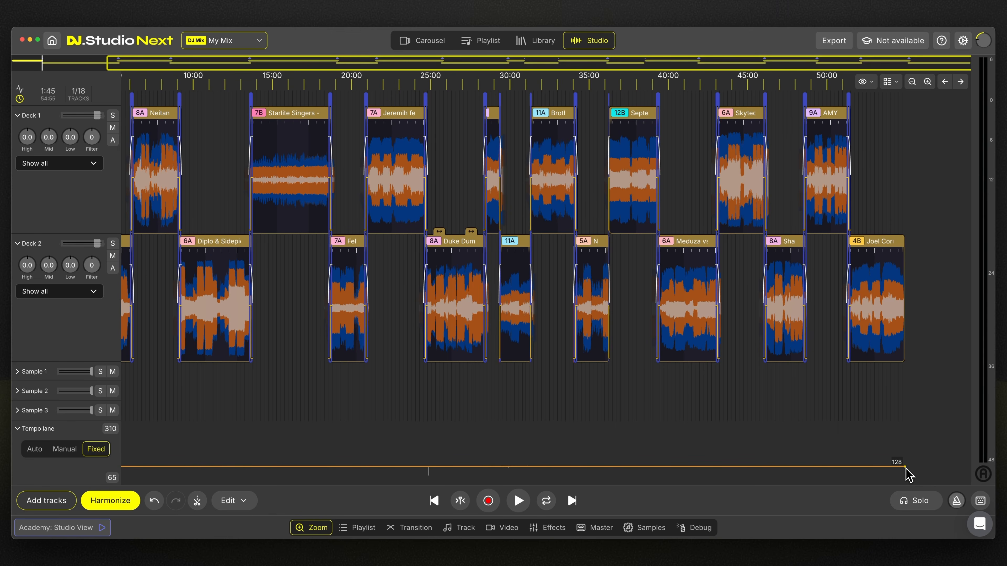